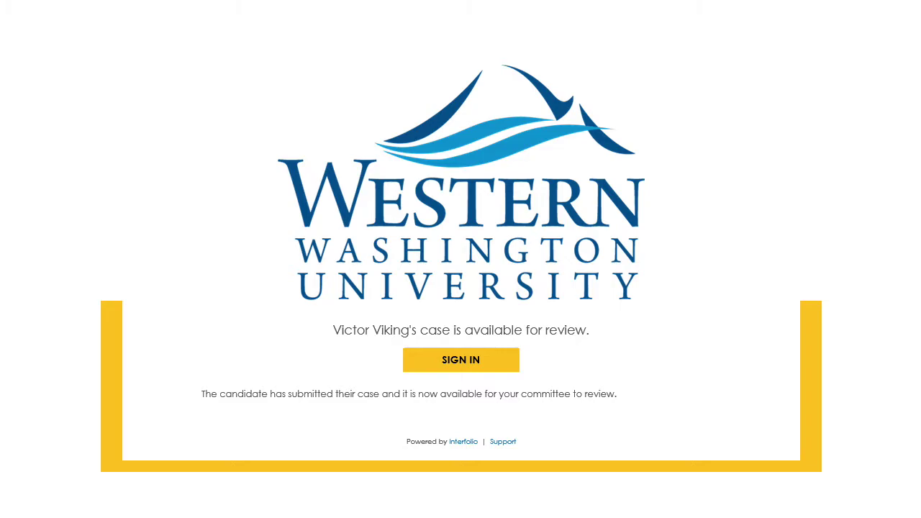
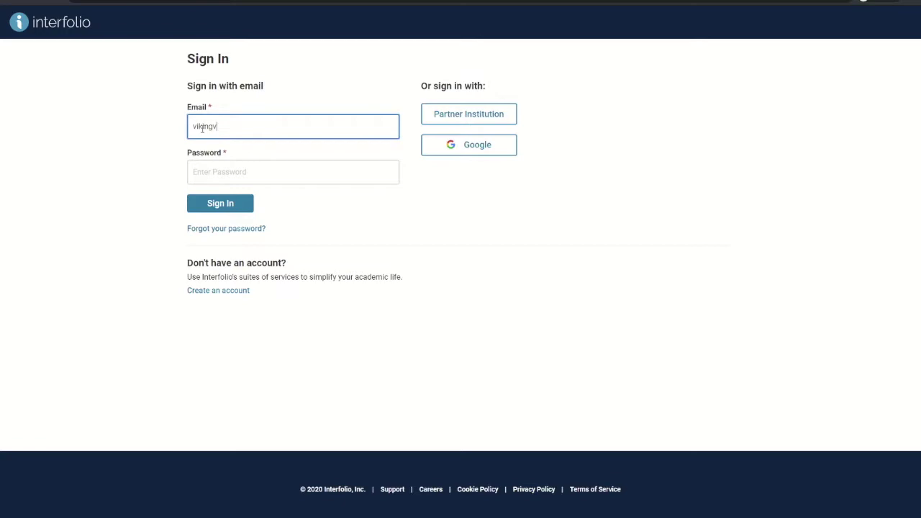
left_click(221, 165)
type("***")
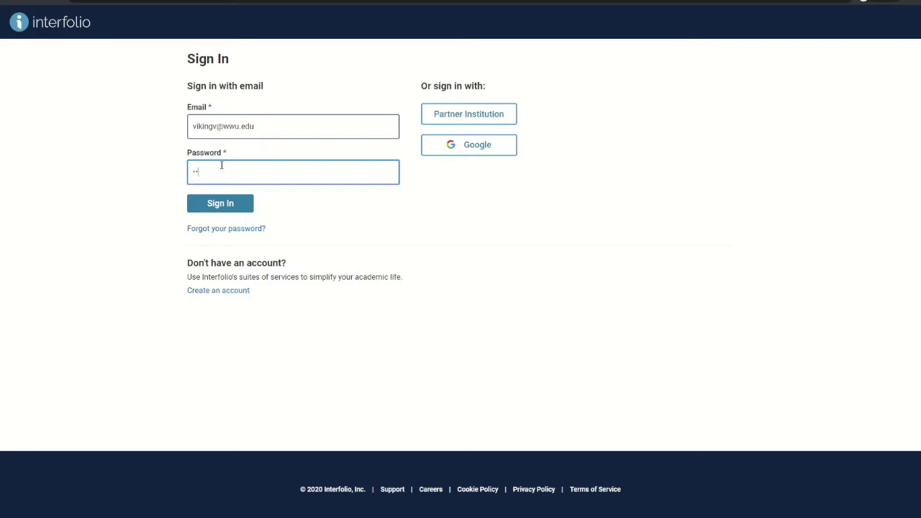
type("*******")
left_click(221, 205)
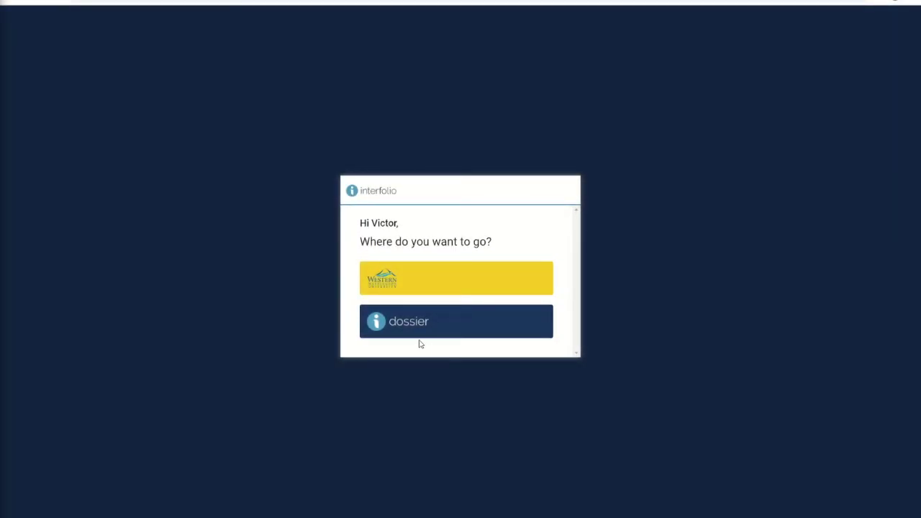
left_click(400, 292)
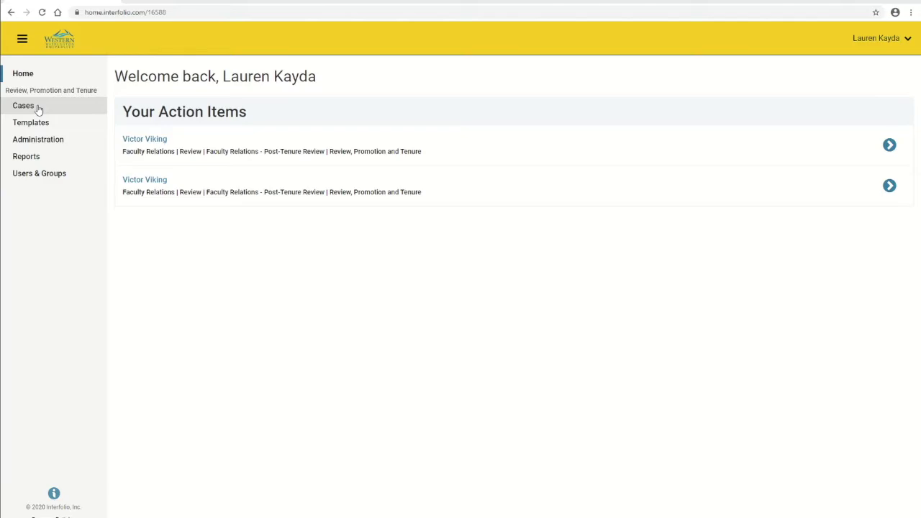
Step: Open the second Victor Viking review case under Your Action Items
left_click(146, 184)
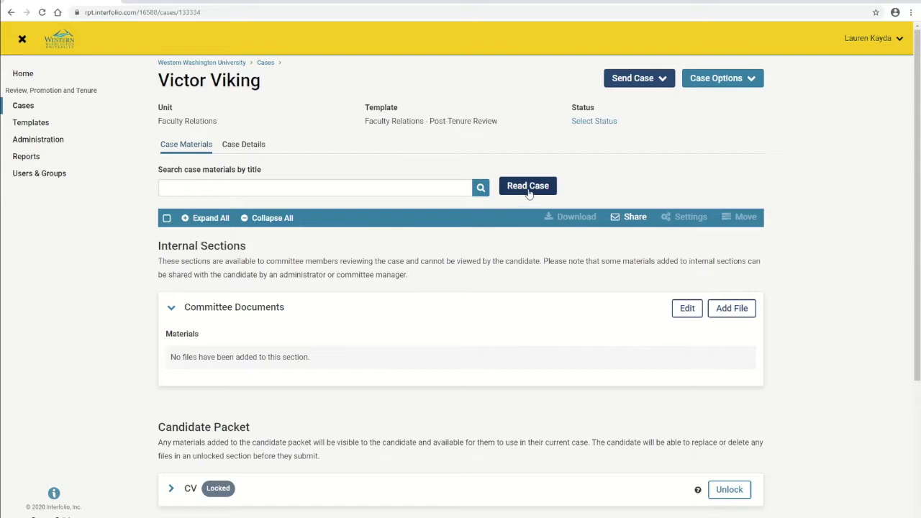
Step: From Case Details, start forwarding Victor Viking's case to Department Chair Review
left_click(245, 152)
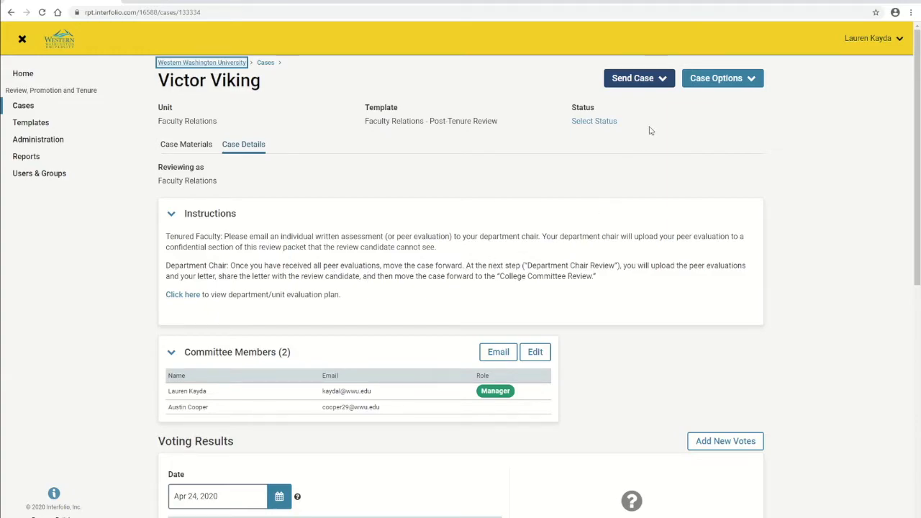
left_click(661, 87)
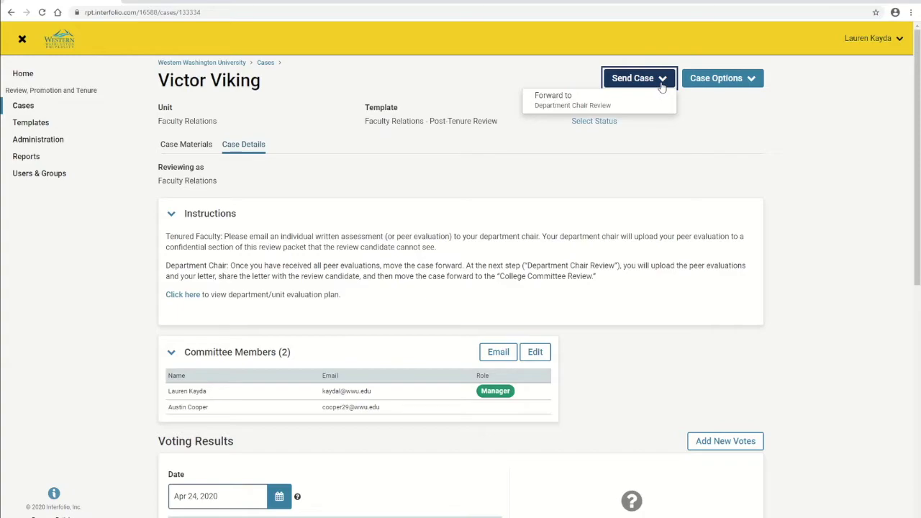
left_click(565, 106)
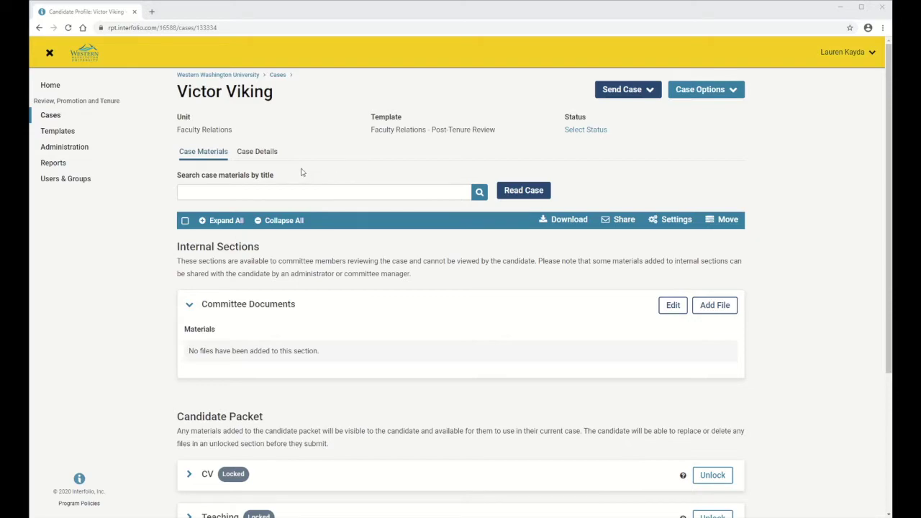
left_click(257, 153)
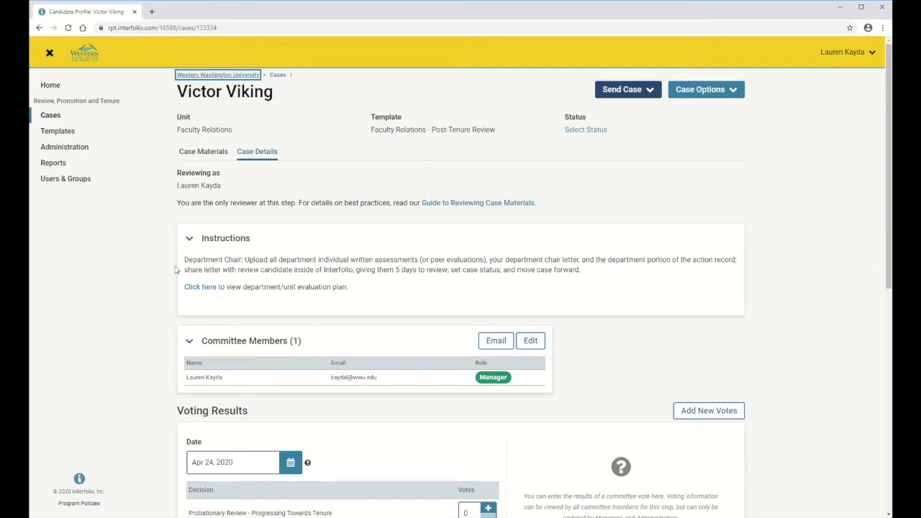
left_click(198, 157)
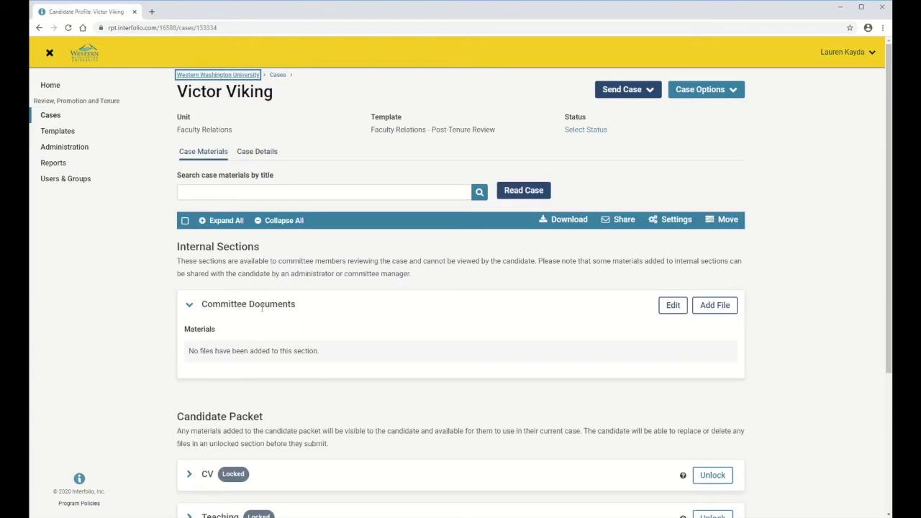
left_click(722, 314)
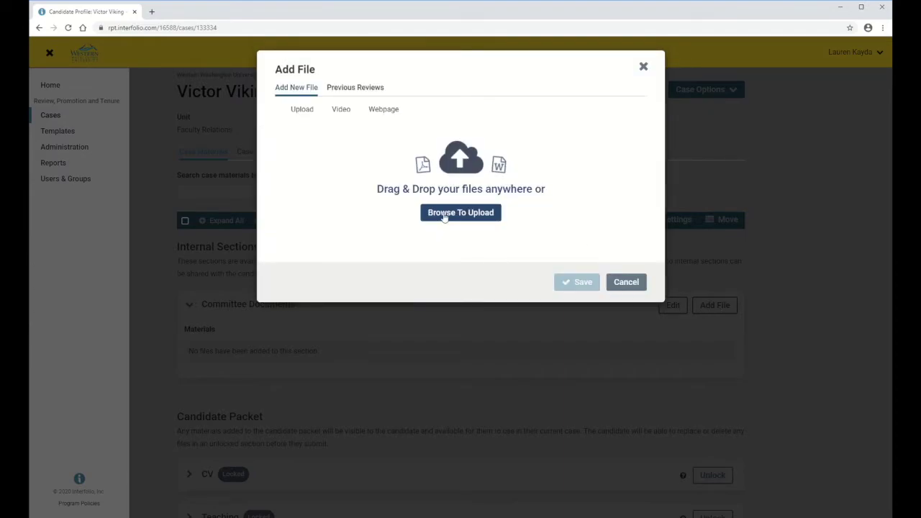
Step: Upload the Department Chair Letter and Peer Evaluation PDFs to Committee Documents and save
left_click(444, 218)
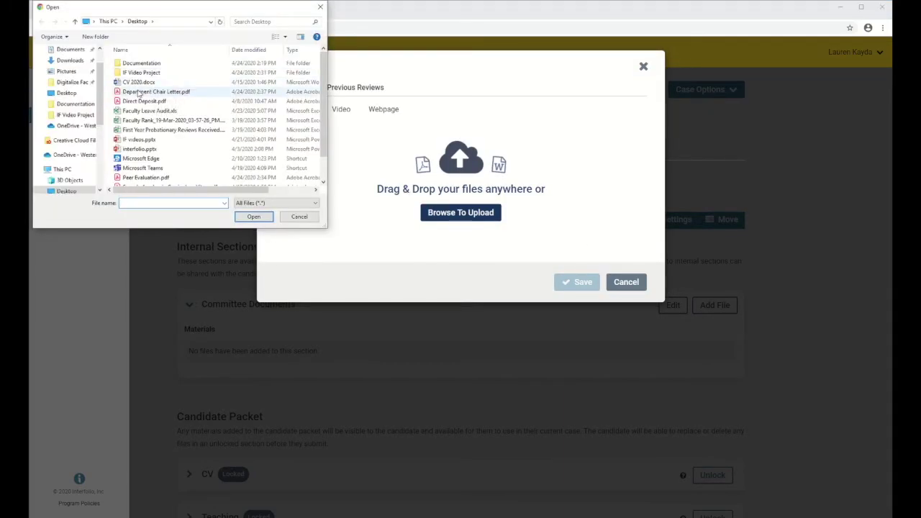
left_click(139, 93)
left_click(141, 178, "ctrl")
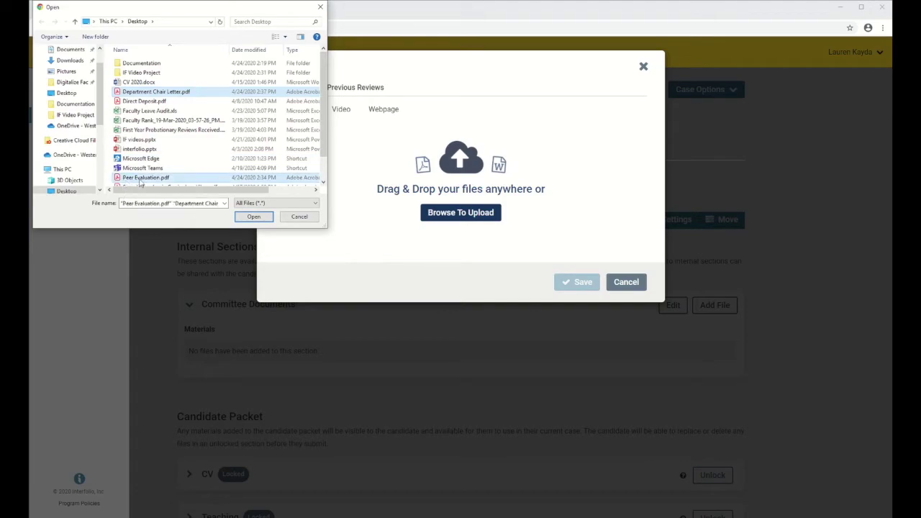
left_click(254, 217)
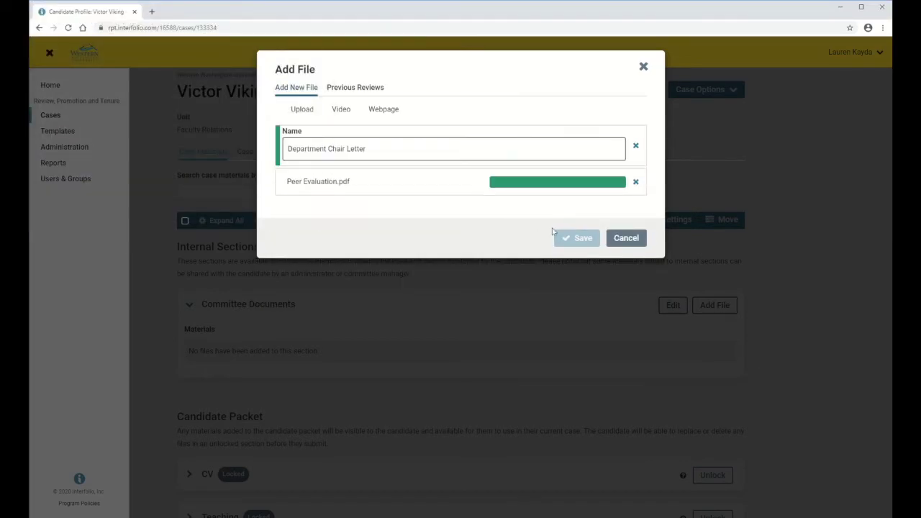
left_click(574, 253)
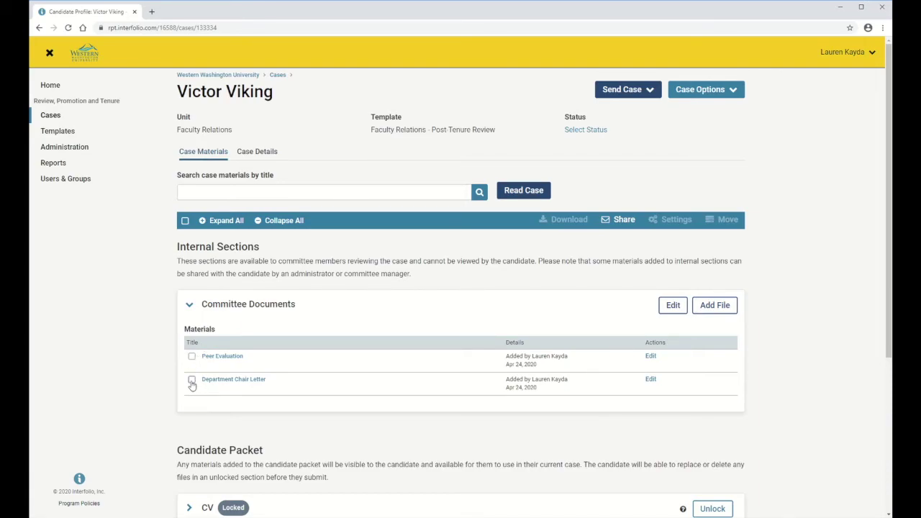
Step: Share the Department Chair Letter with the candidate, with subject 'Department Chair Letter' and a message
left_click(193, 381)
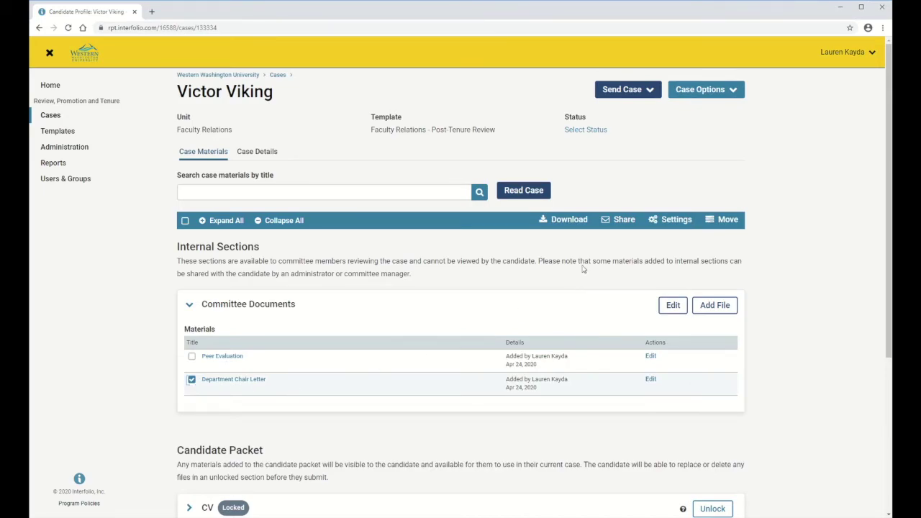
left_click(624, 222)
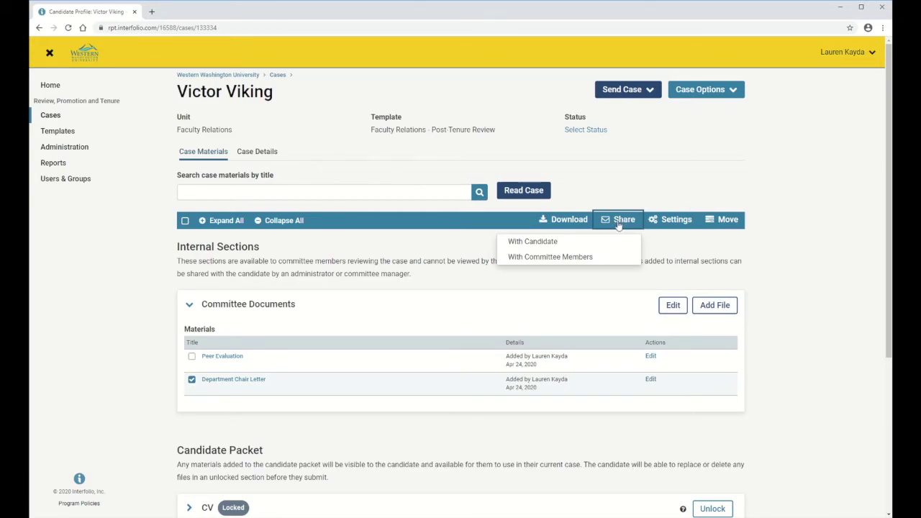
left_click(552, 241)
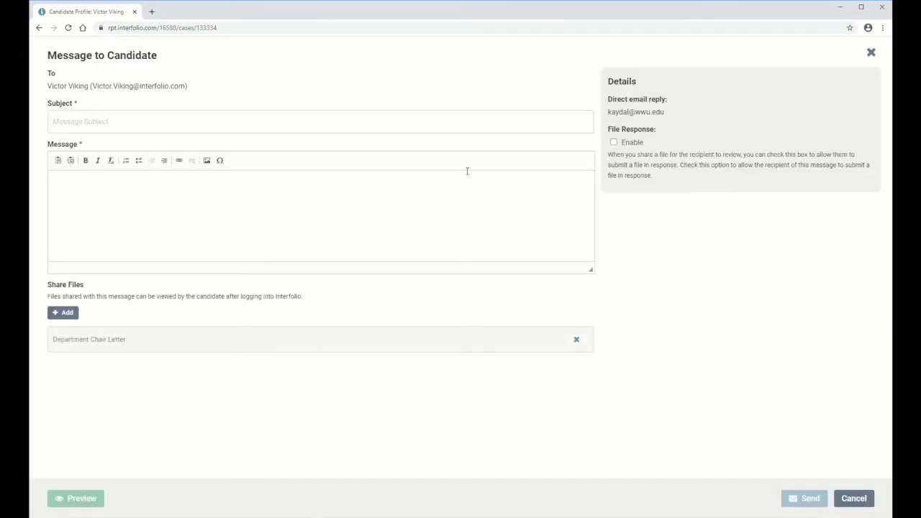
left_click(213, 121)
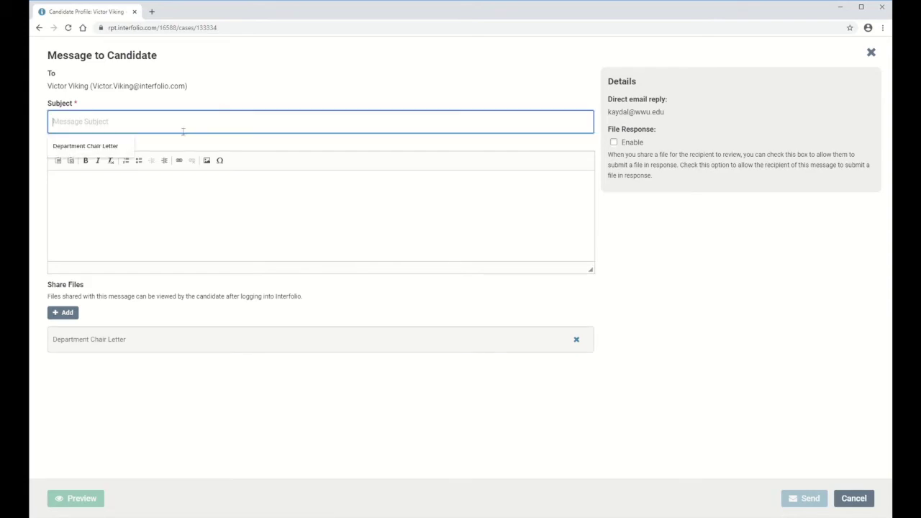
left_click(100, 146)
left_click(111, 186)
type("Me")
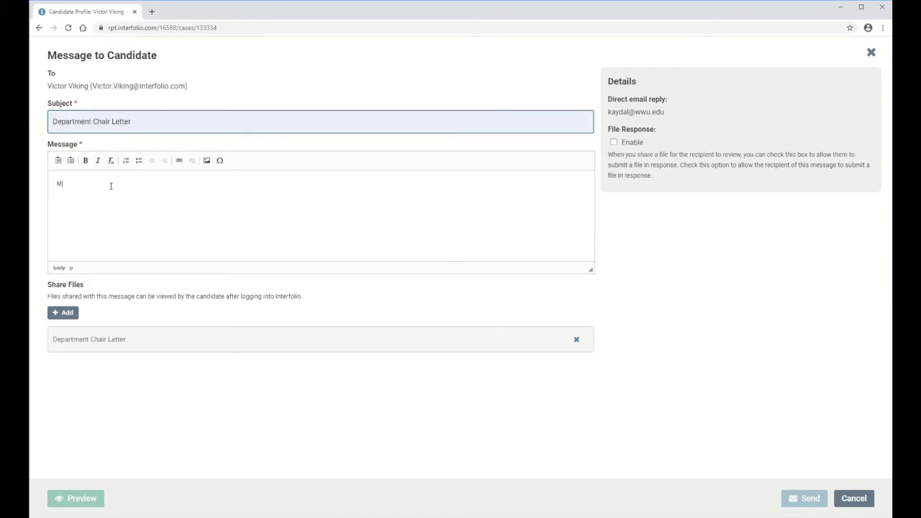
type("ssage...")
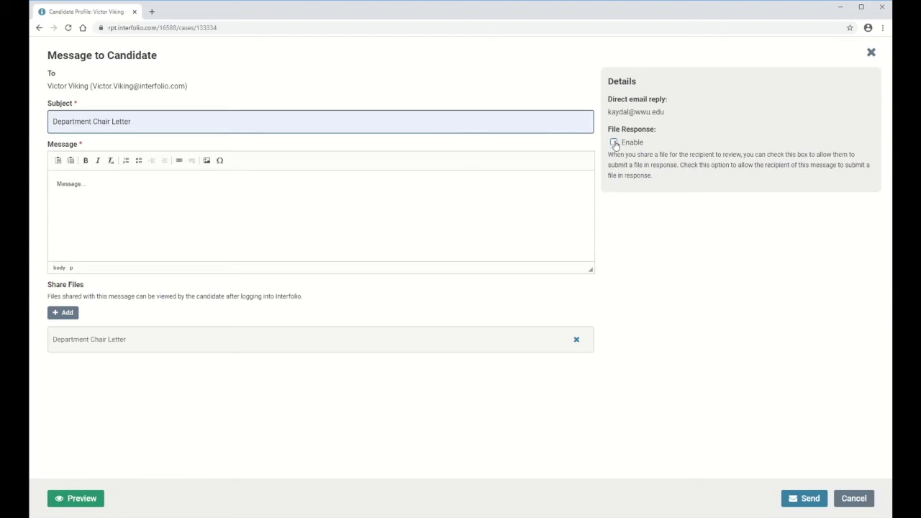
Step: Enable a file response ('Chance to correct errors of fact.'), due May 1, 2020, into Committee Documents, and send
left_click(614, 142)
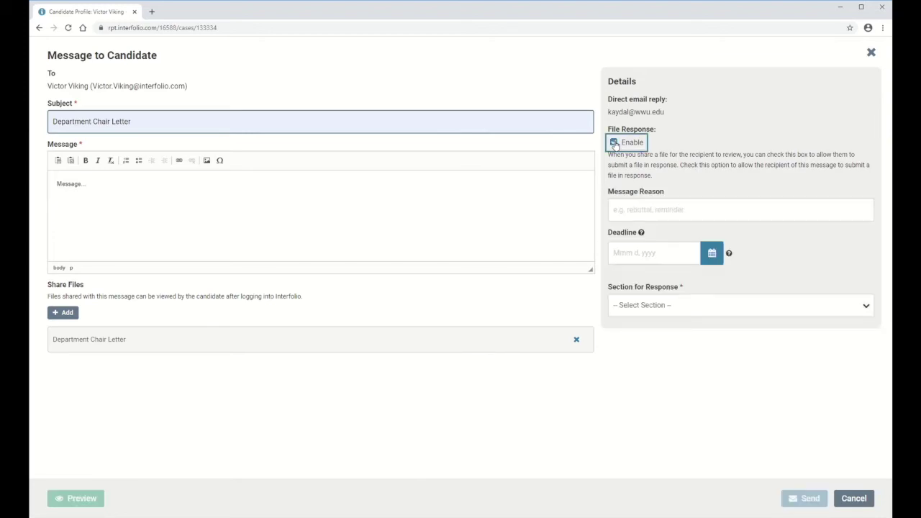
left_click(620, 205)
type("Chance to correct errors of fact.")
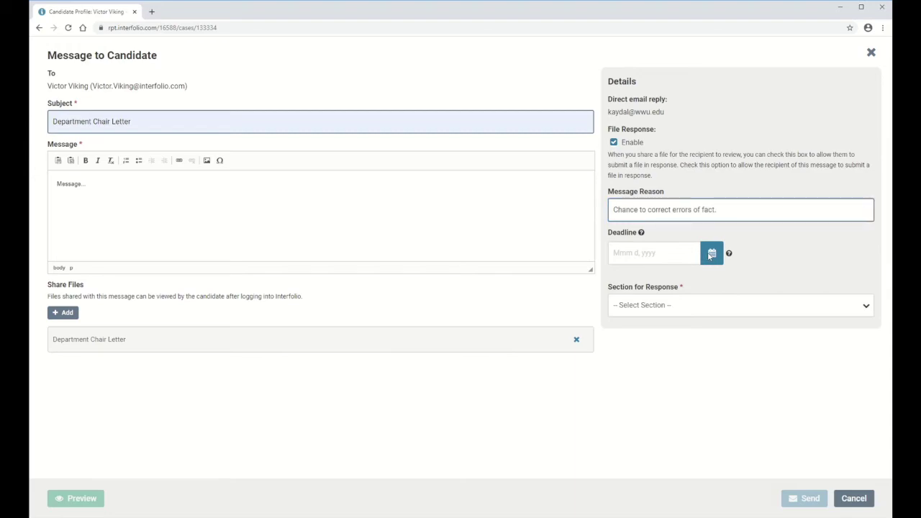
left_click(712, 255)
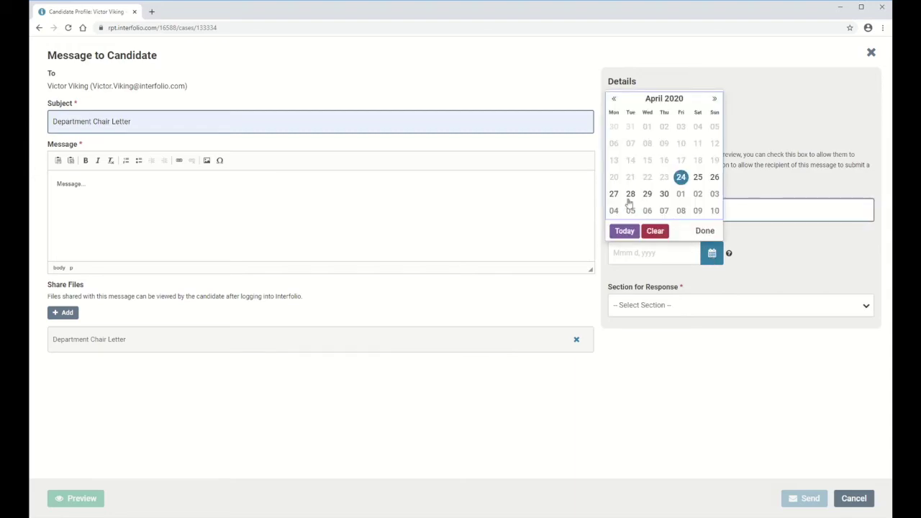
left_click(682, 194)
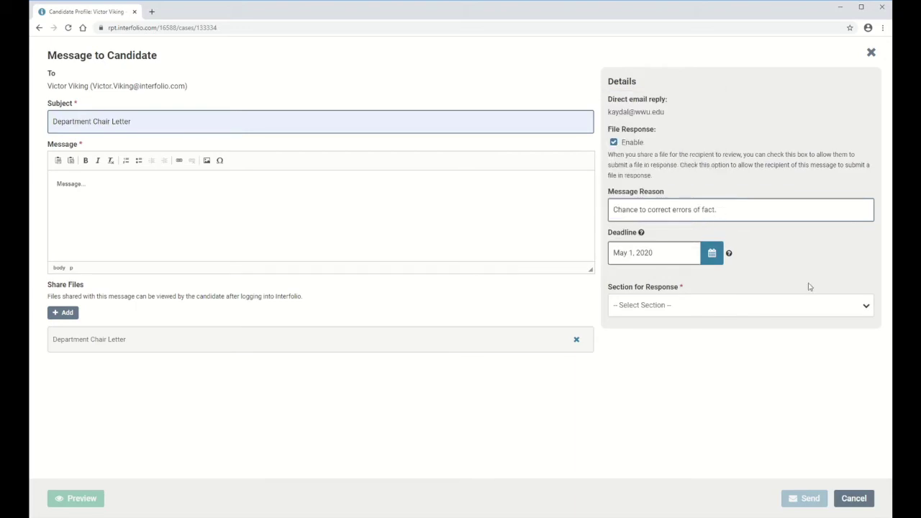
left_click(817, 312)
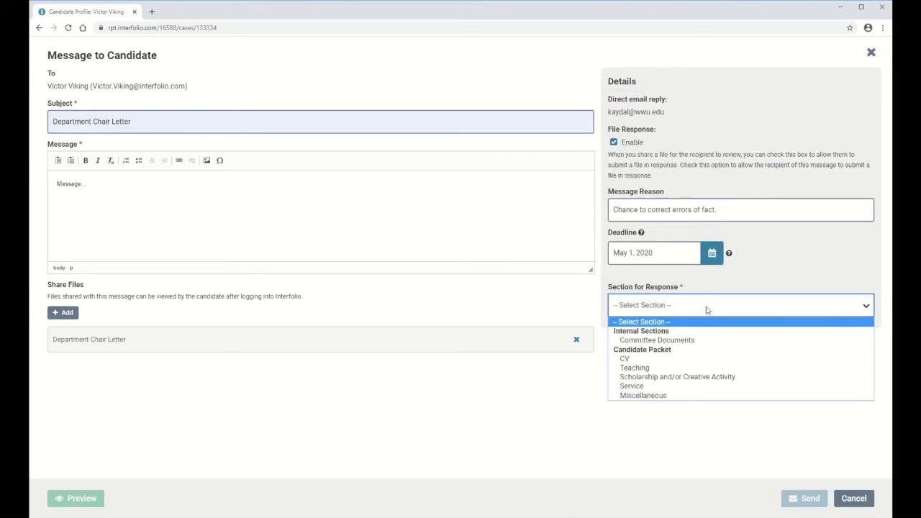
left_click(677, 341)
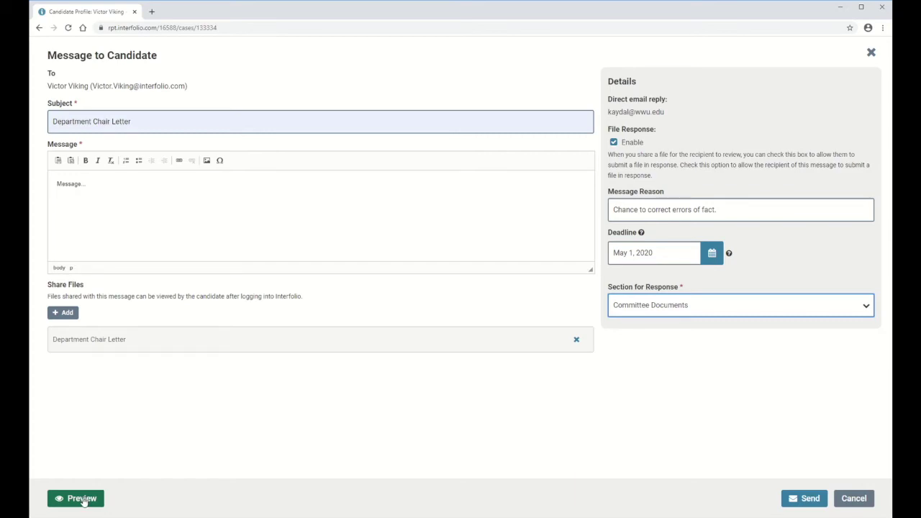
left_click(811, 501)
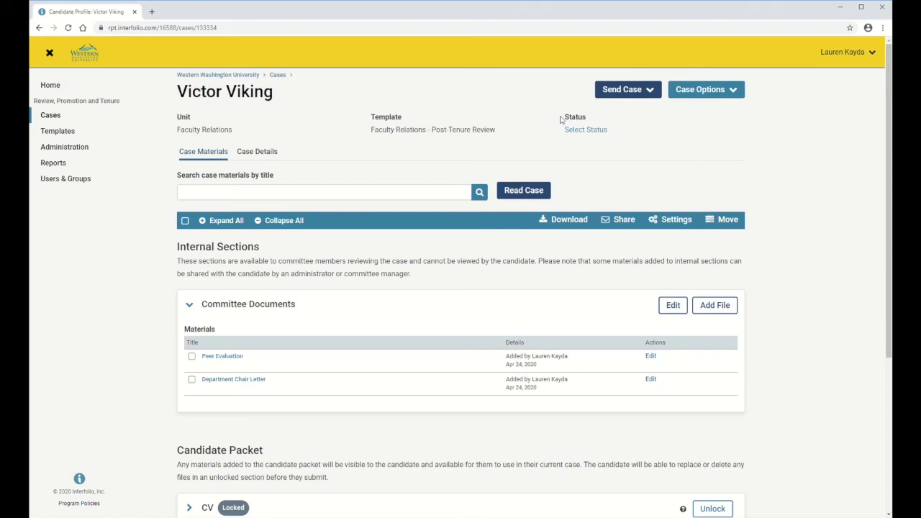
Step: Change Victor Viking's case status to PTR - Meets Department Standards
left_click(583, 134)
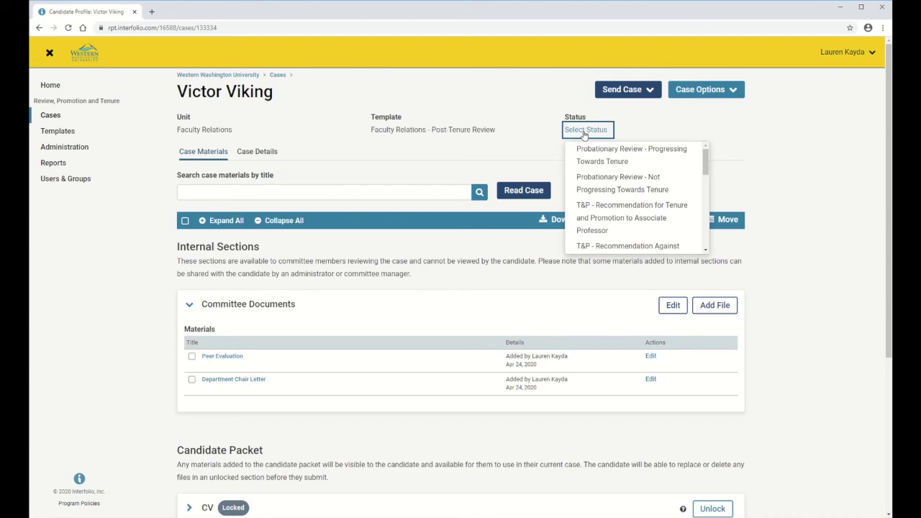
scroll(596, 166, "down", 3)
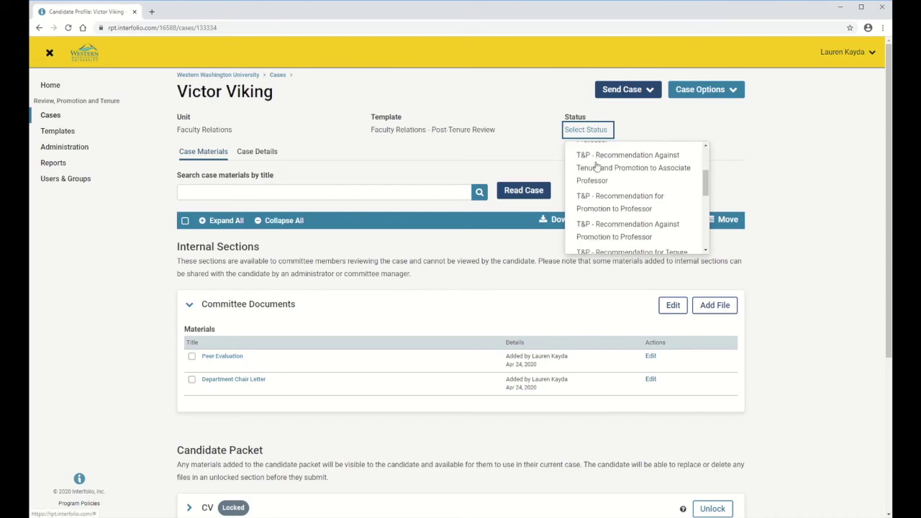
scroll(596, 166, "down", 2)
scroll(596, 167, "down", 2)
scroll(597, 169, "down", 2)
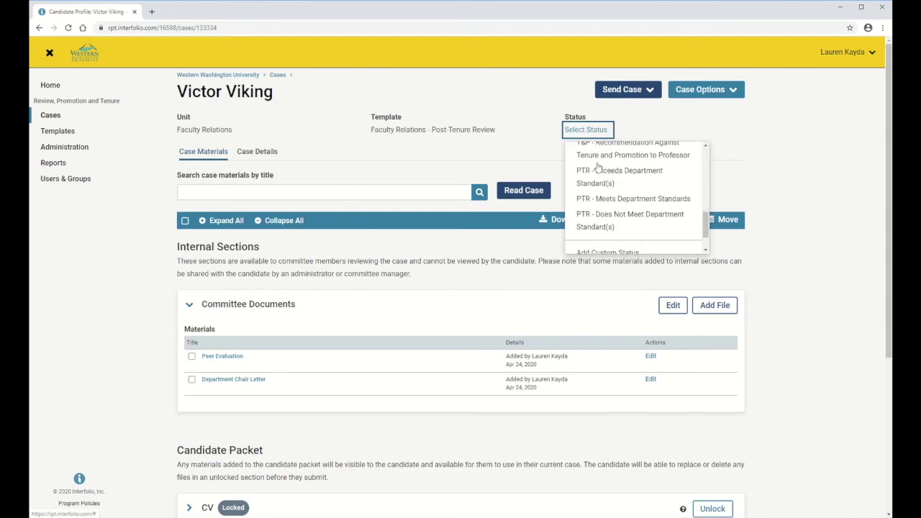
scroll(602, 173, "down", 2)
scroll(601, 173, "up", 2)
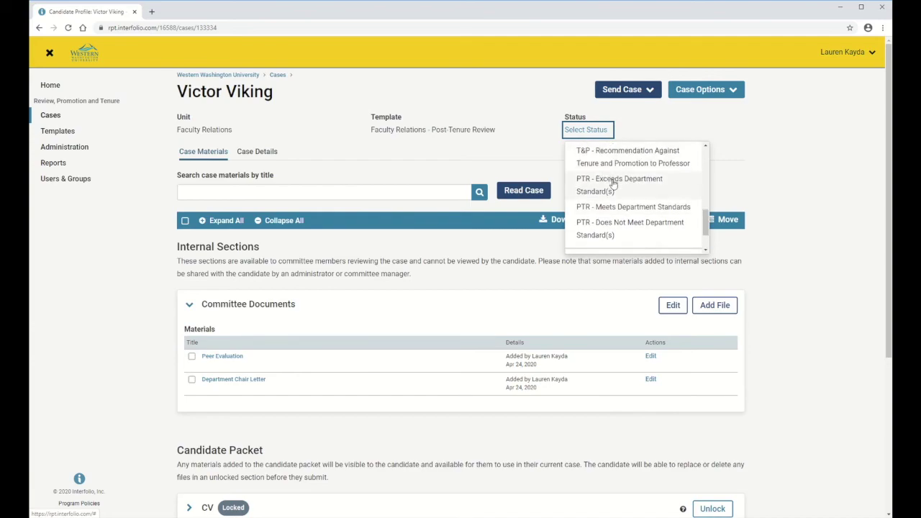
left_click(617, 207)
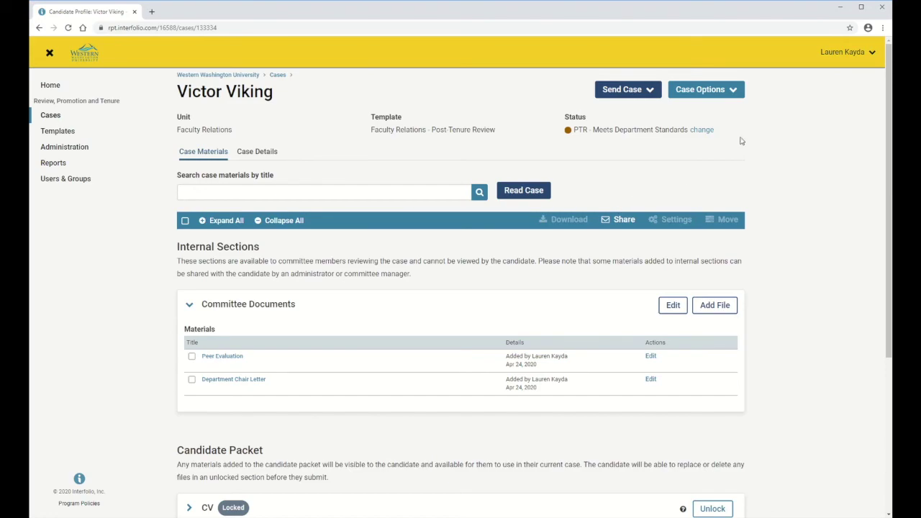
left_click(734, 90)
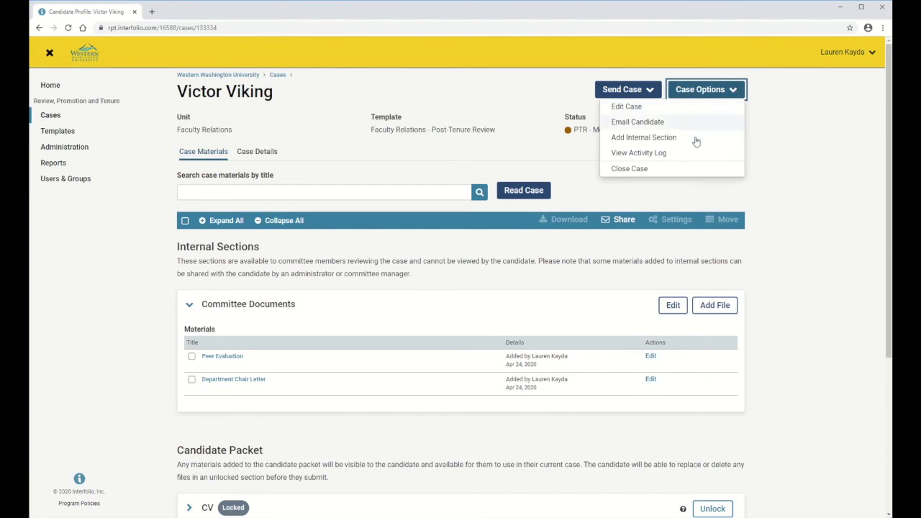
Step: Choose Close Case and browse the options in the Decision dropdown
left_click(643, 171)
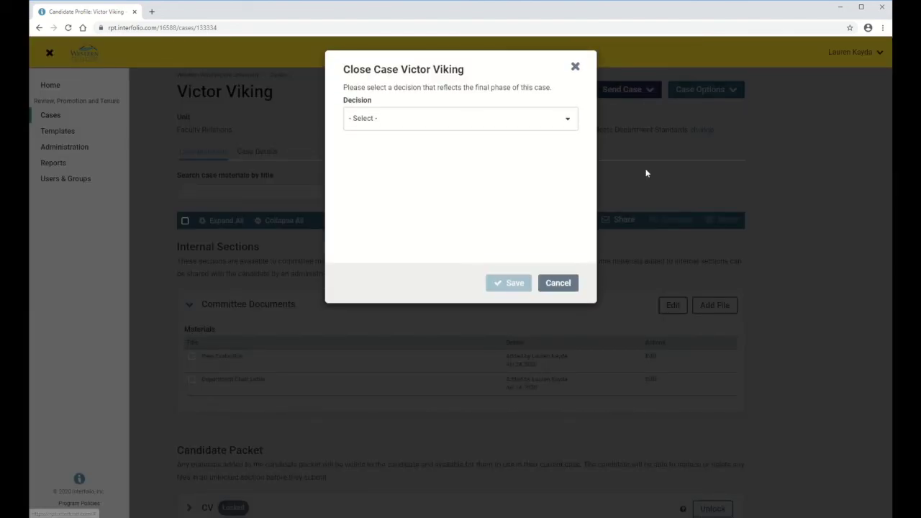
left_click(567, 121)
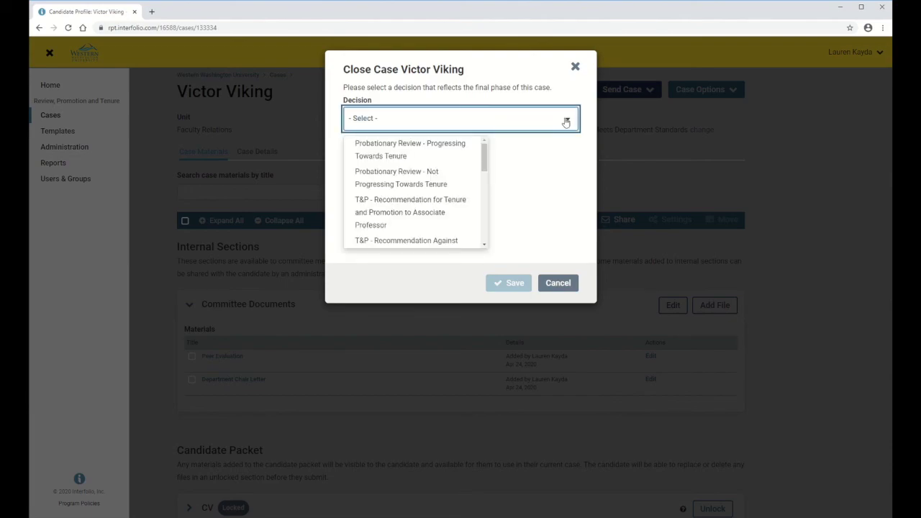
scroll(464, 165, "down", 2)
scroll(458, 165, "down", 2)
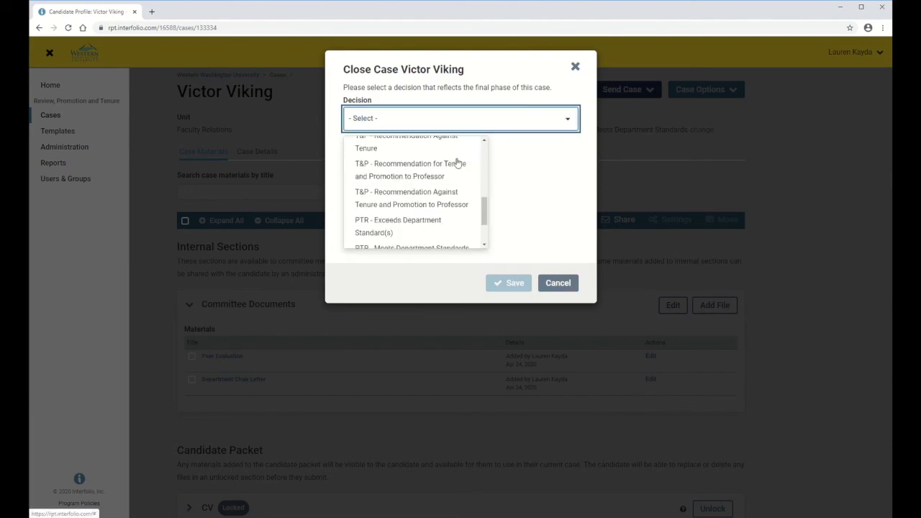